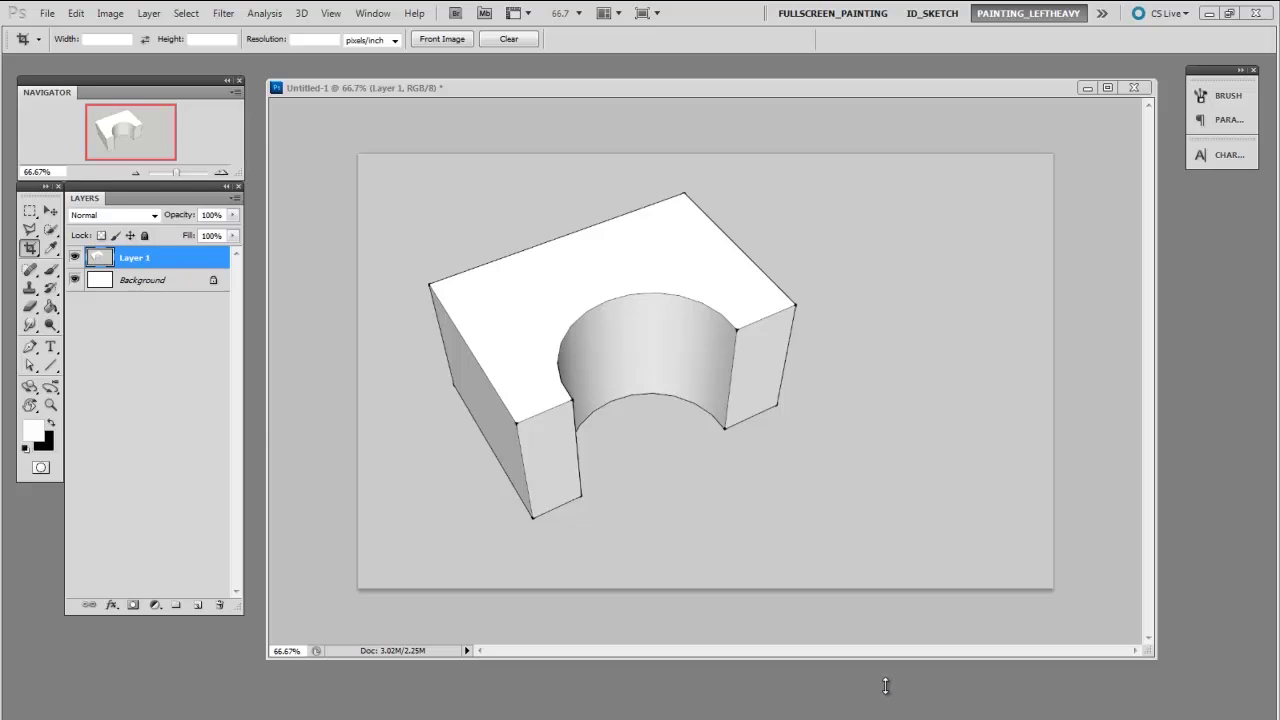
# Try placing vanishing points 1, 2 and 3 freehand around the blank canvas in Carapace, and discard that grid.
pyautogui.click(884, 686)
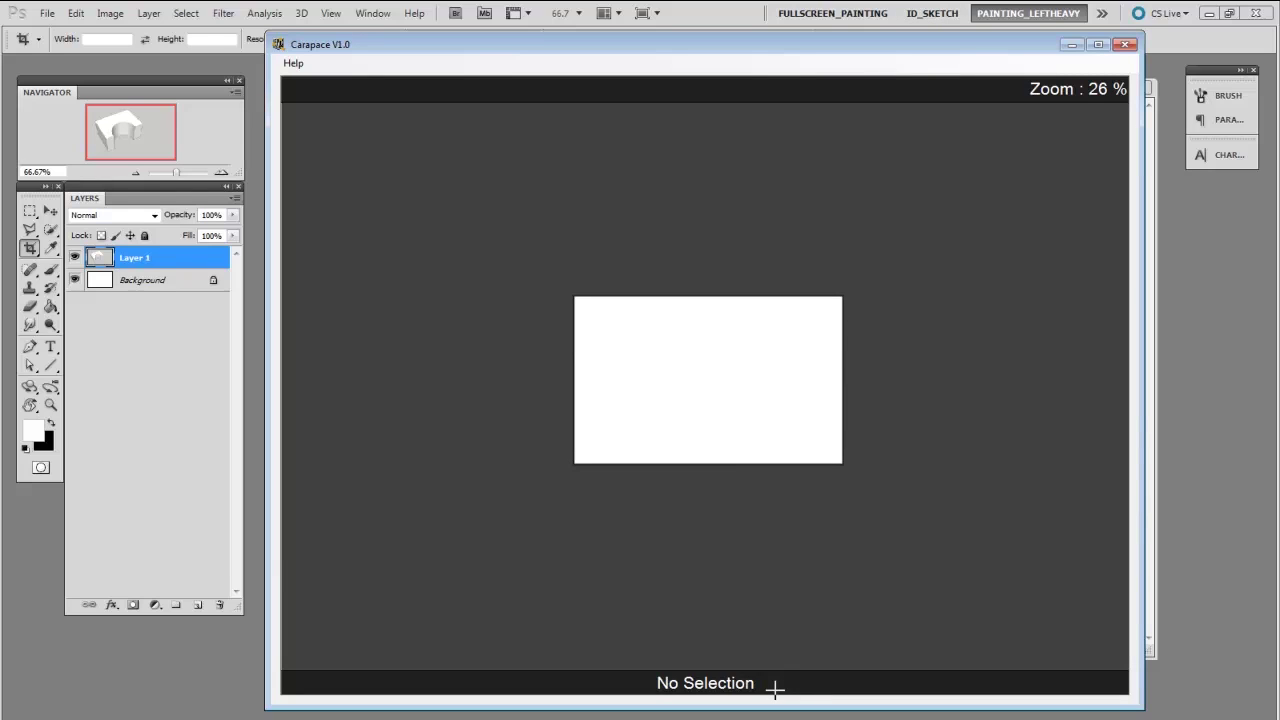
pyautogui.moveTo(526, 414); pyautogui.dragTo(409, 421)
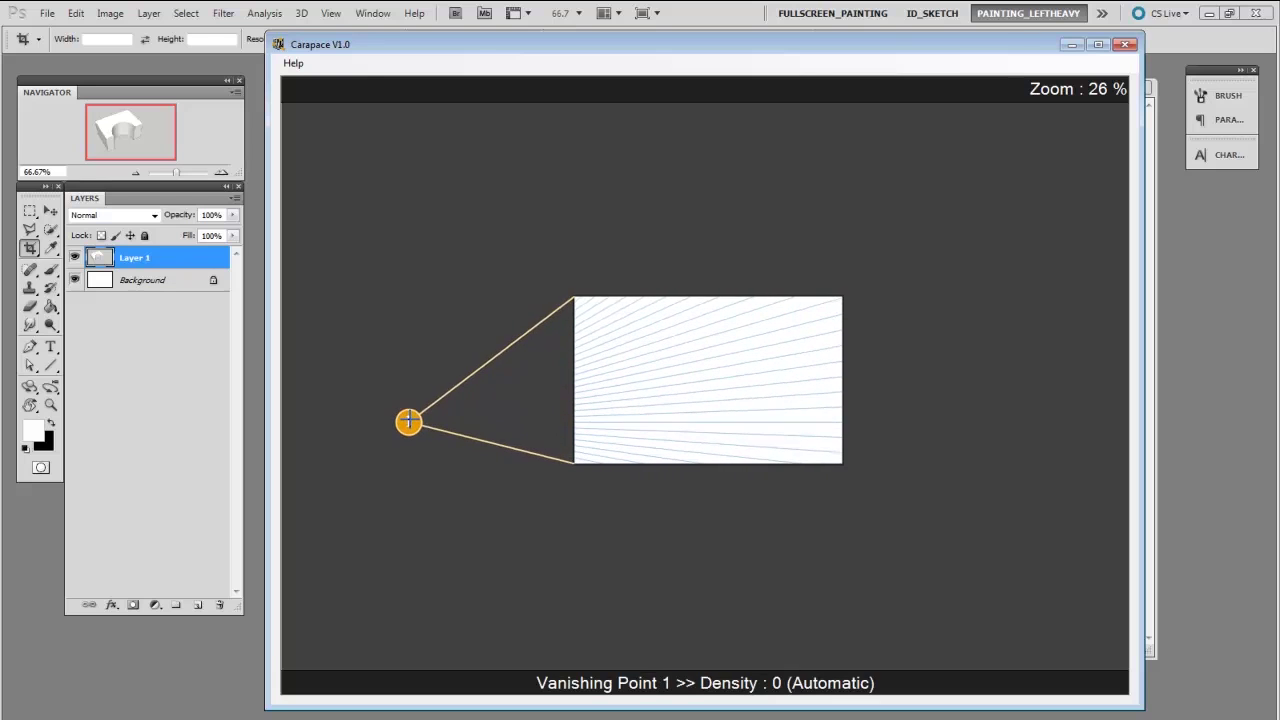
pyautogui.moveTo(840, 406); pyautogui.dragTo(803, 420)
pyautogui.scroll(-1, 716, 249)
pyautogui.moveTo(709, 249); pyautogui.dragTo(651, 23)
pyautogui.moveTo(663, 450); pyautogui.dragTo(716, 307)
pyautogui.scroll(1, 716, 307)
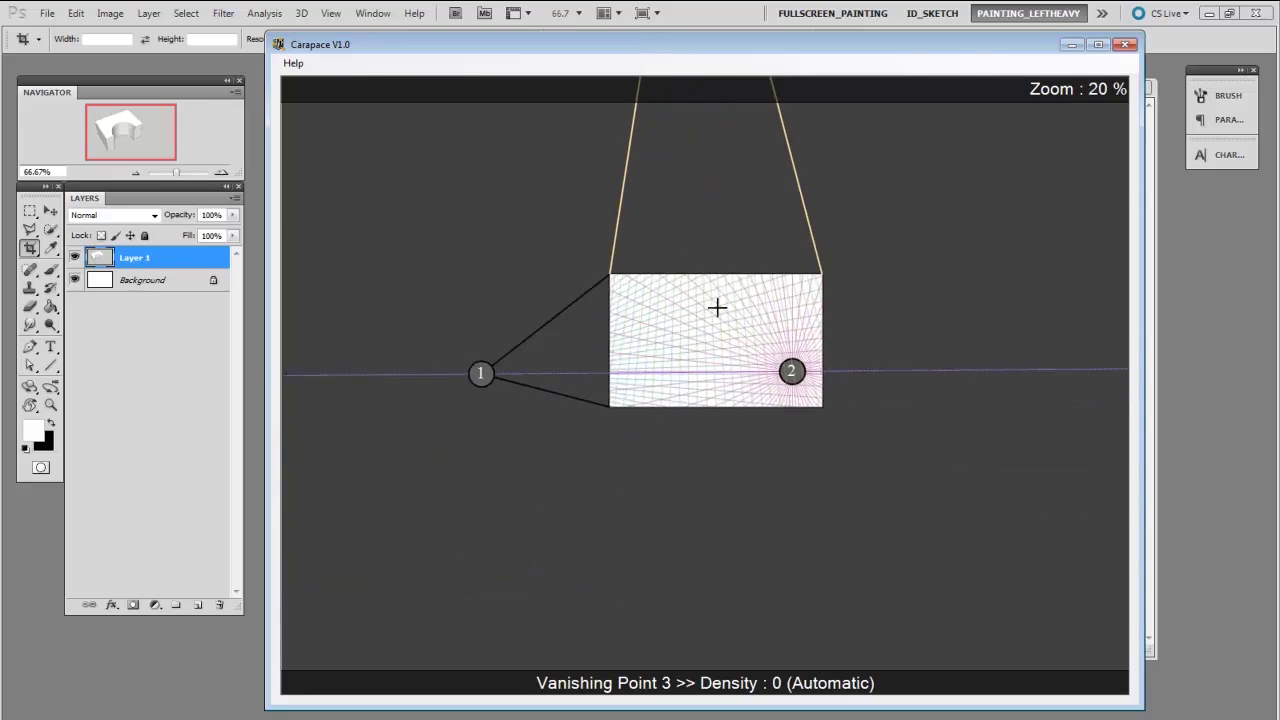
pyautogui.scroll(3, 716, 307)
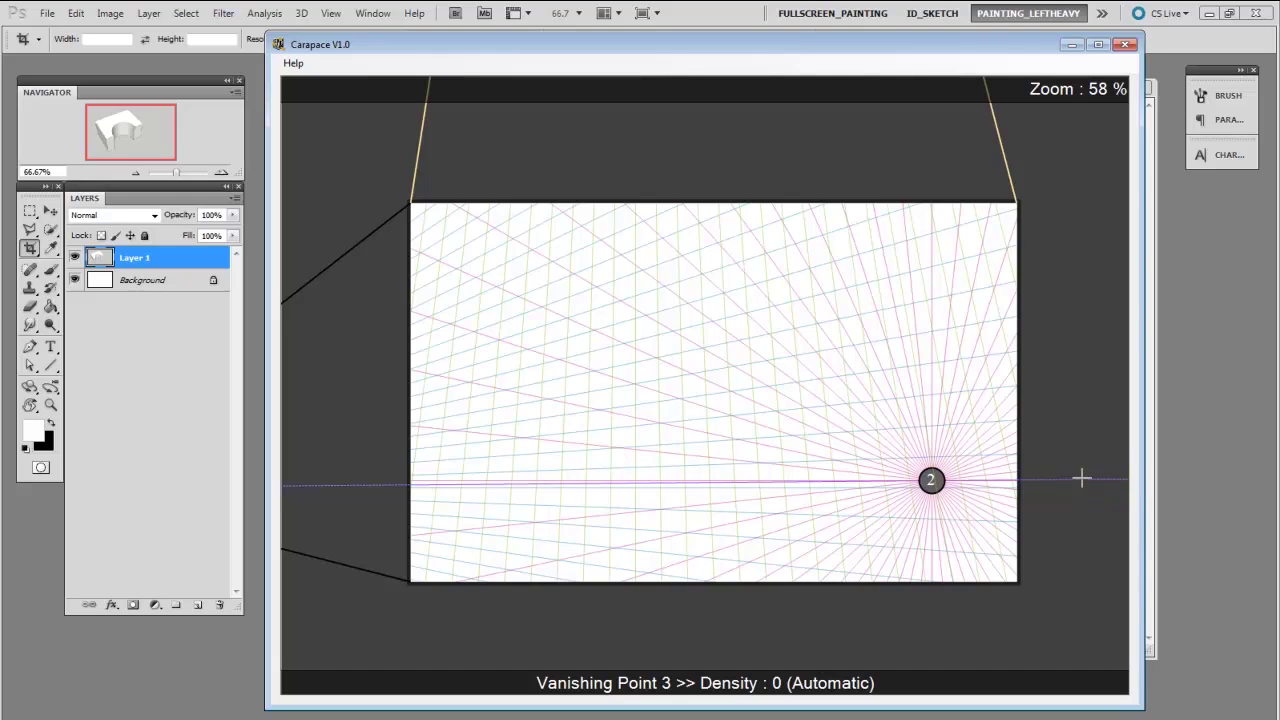
pyautogui.press('Escape')
pyautogui.press('Escape')
# Copy the whole Layer 1 block image and bring it into Carapace as the background reference.
pyautogui.hotkey('ctrl', 'a')
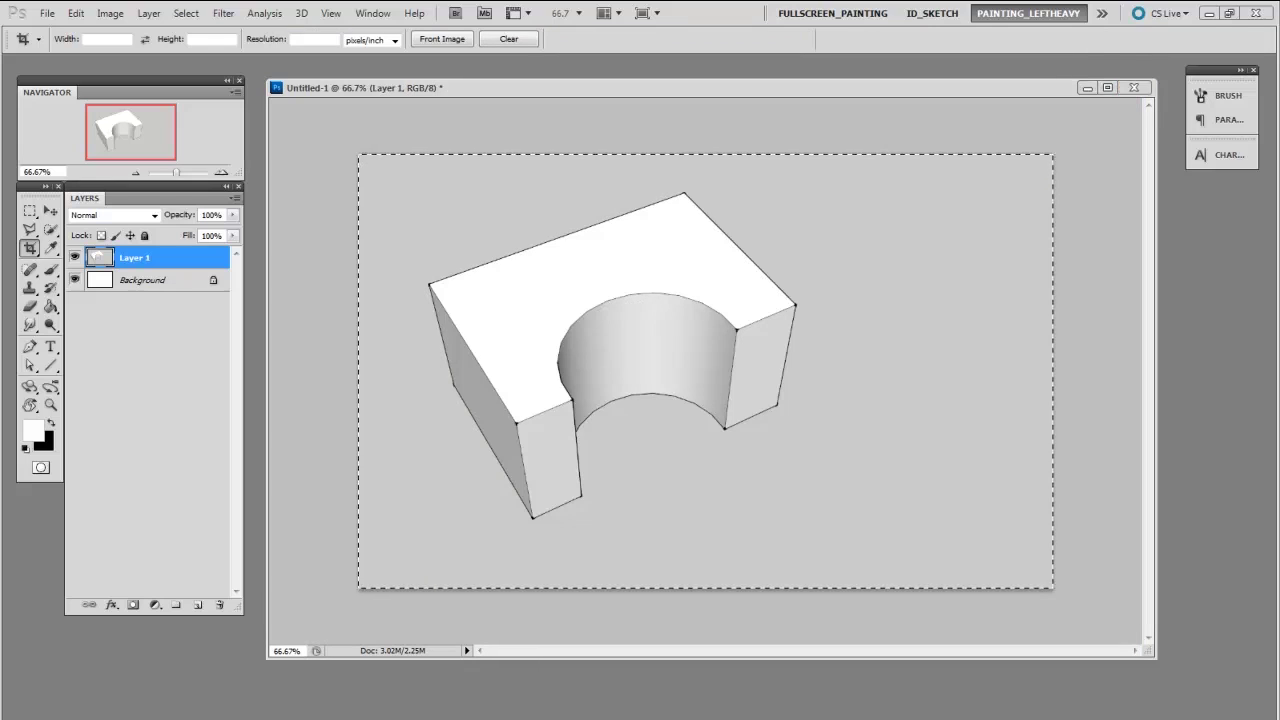
pyautogui.hotkey('ctrl', 'f')
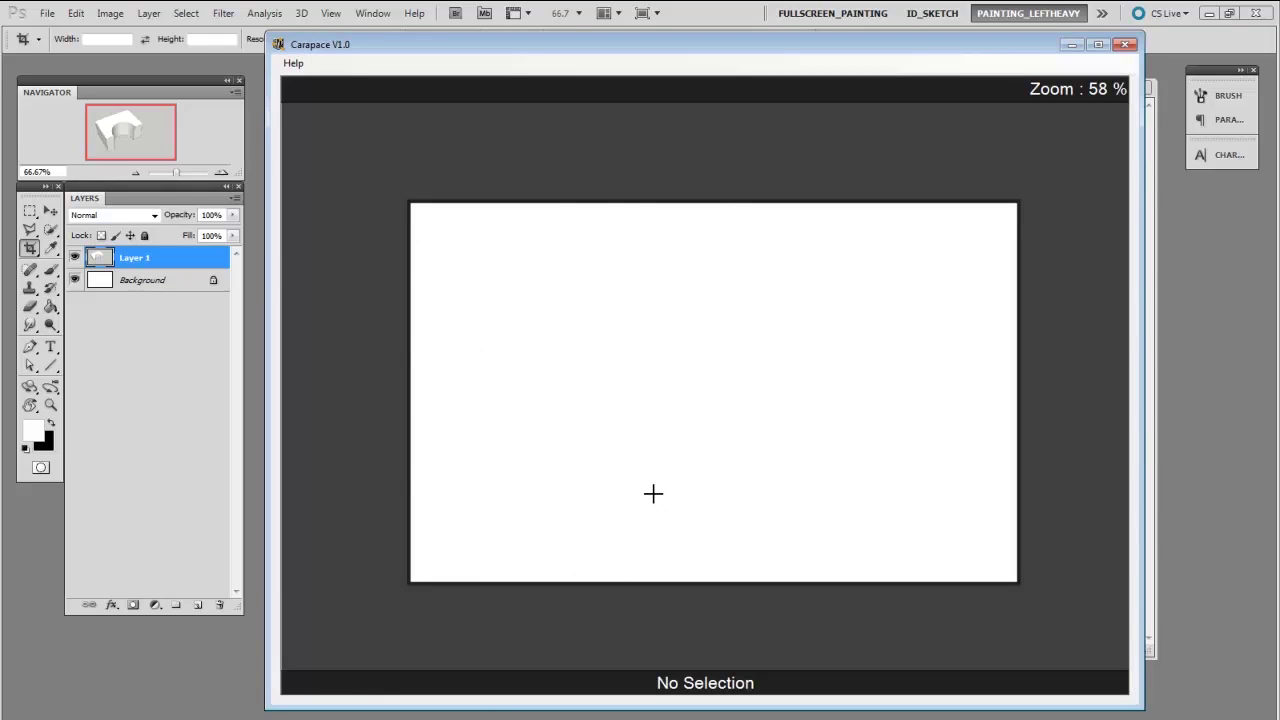
pyautogui.scroll(-2, 545, 280)
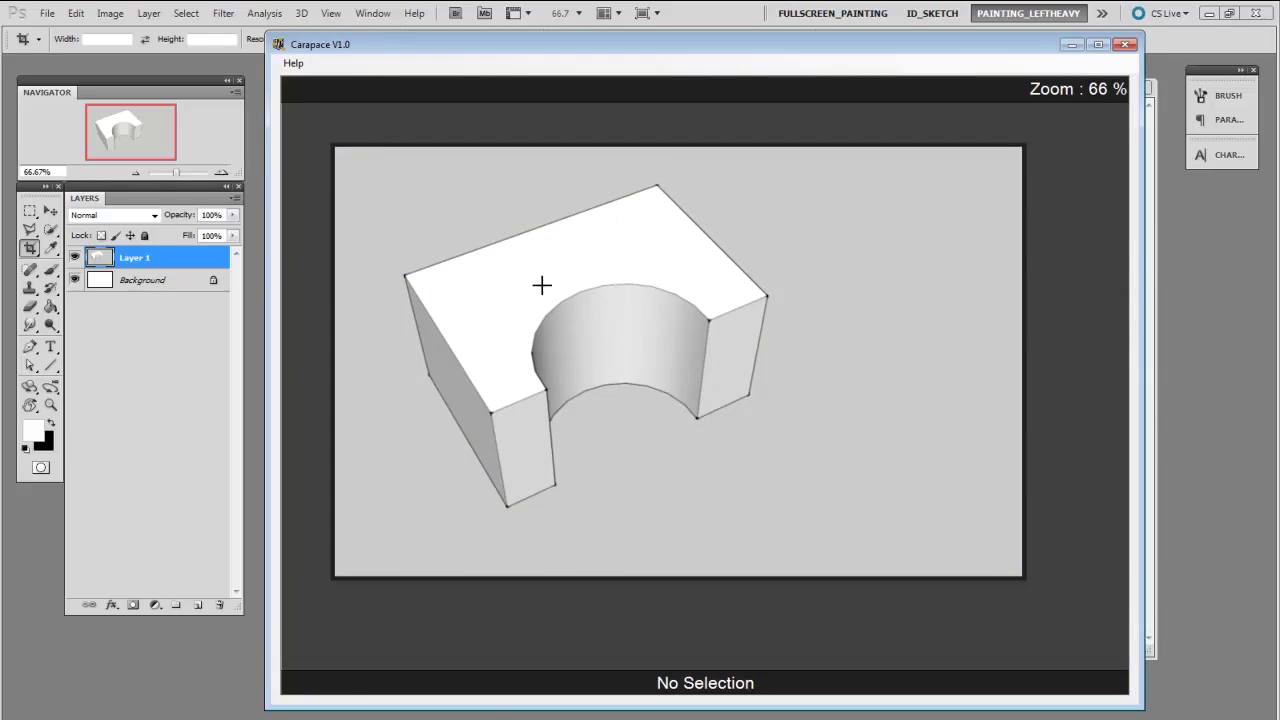
# Trace the two vertical edges of the block's right front face and drop vanishing point 3 at their intersection.
pyautogui.scroll(3, 641, 310)
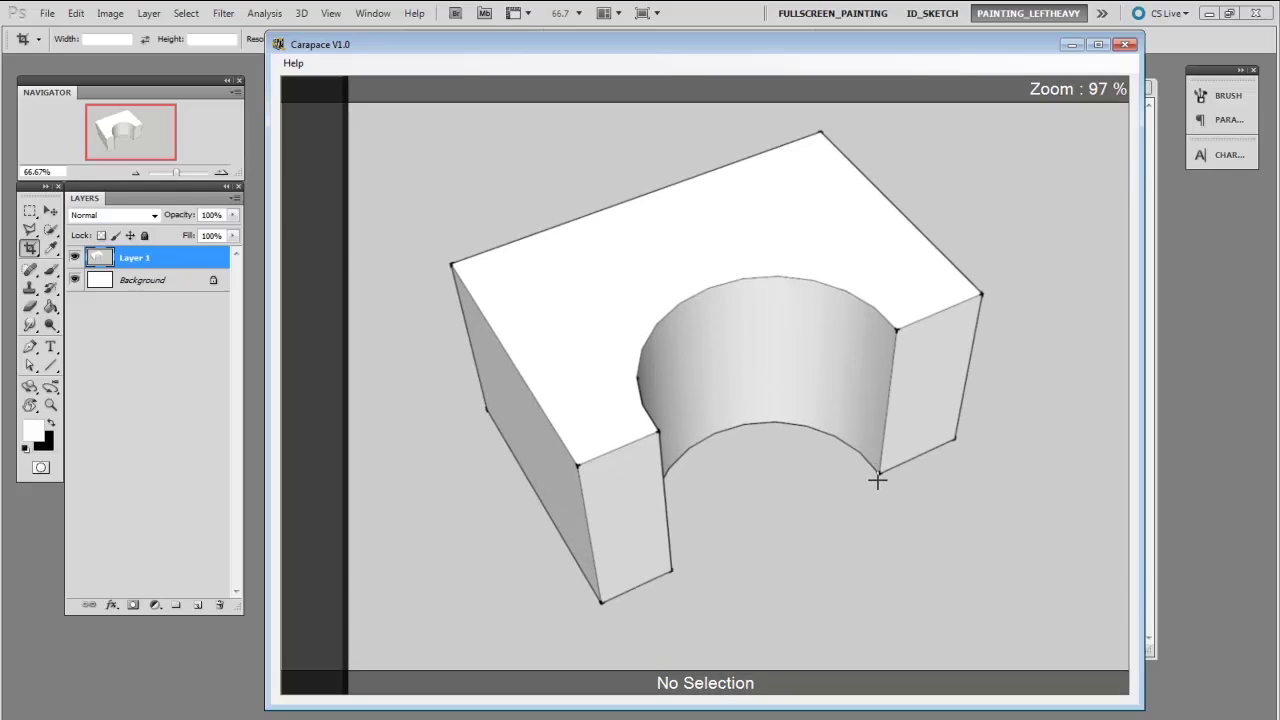
pyautogui.moveTo(877, 480); pyautogui.dragTo(906, 258)
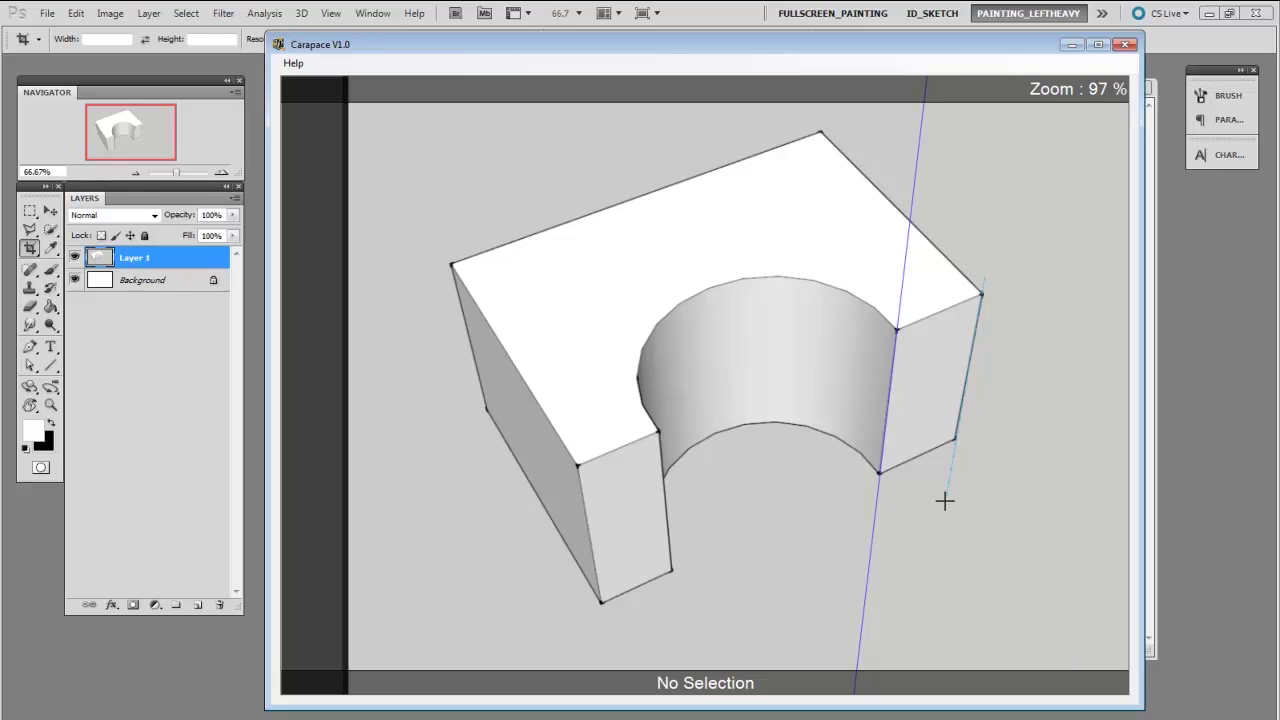
pyautogui.moveTo(943, 503); pyautogui.dragTo(940, 497)
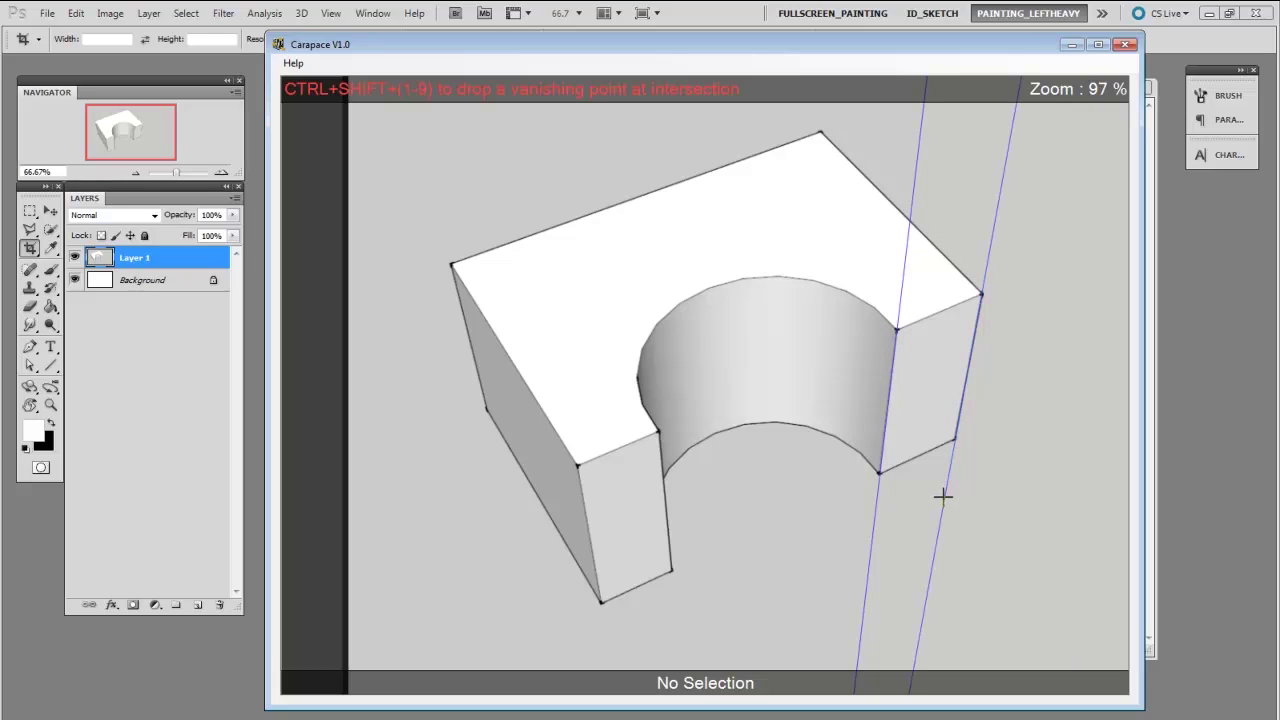
pyautogui.hotkey('ctrl', 'shift', '3')
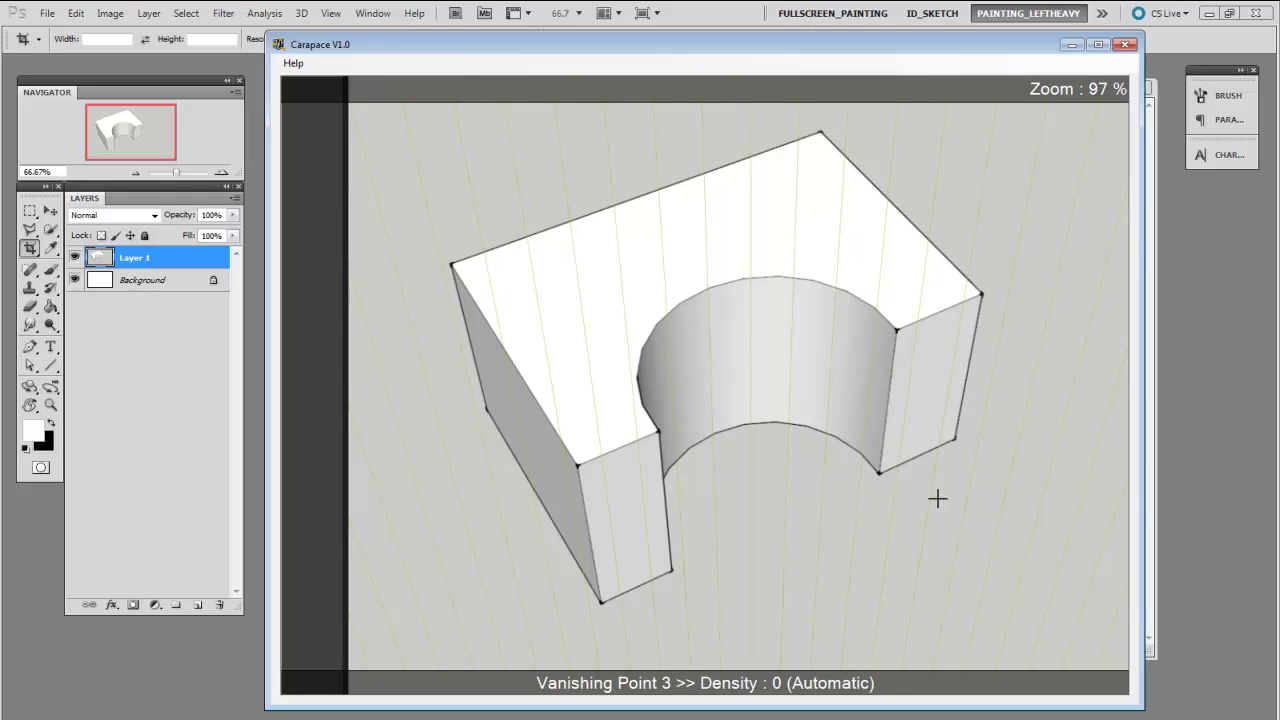
# Trace the upper and lower front edges across both block ends and drop vanishing point 2 at their intersection.
pyautogui.scroll(-5, 937, 498)
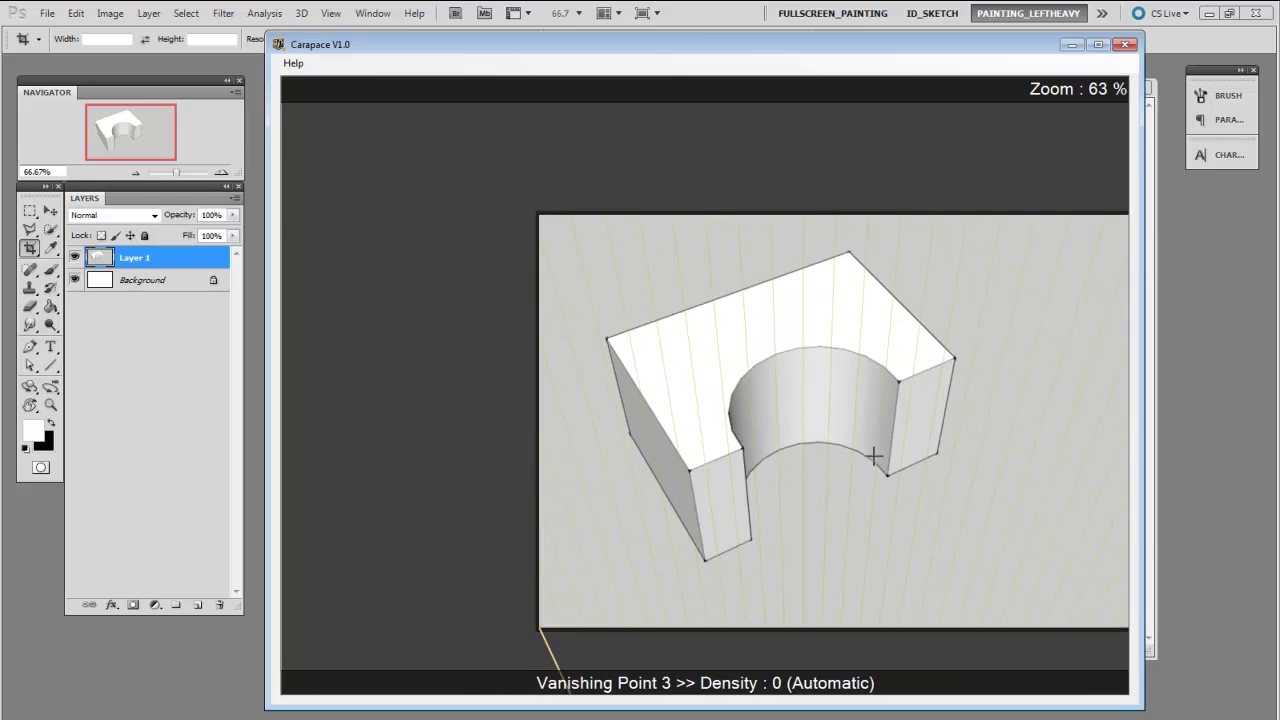
pyautogui.moveTo(857, 523); pyautogui.dragTo(751, 486)
pyautogui.scroll(4, 741, 461)
pyautogui.scroll(3, 741, 461)
pyautogui.moveTo(634, 363); pyautogui.dragTo(694, 420)
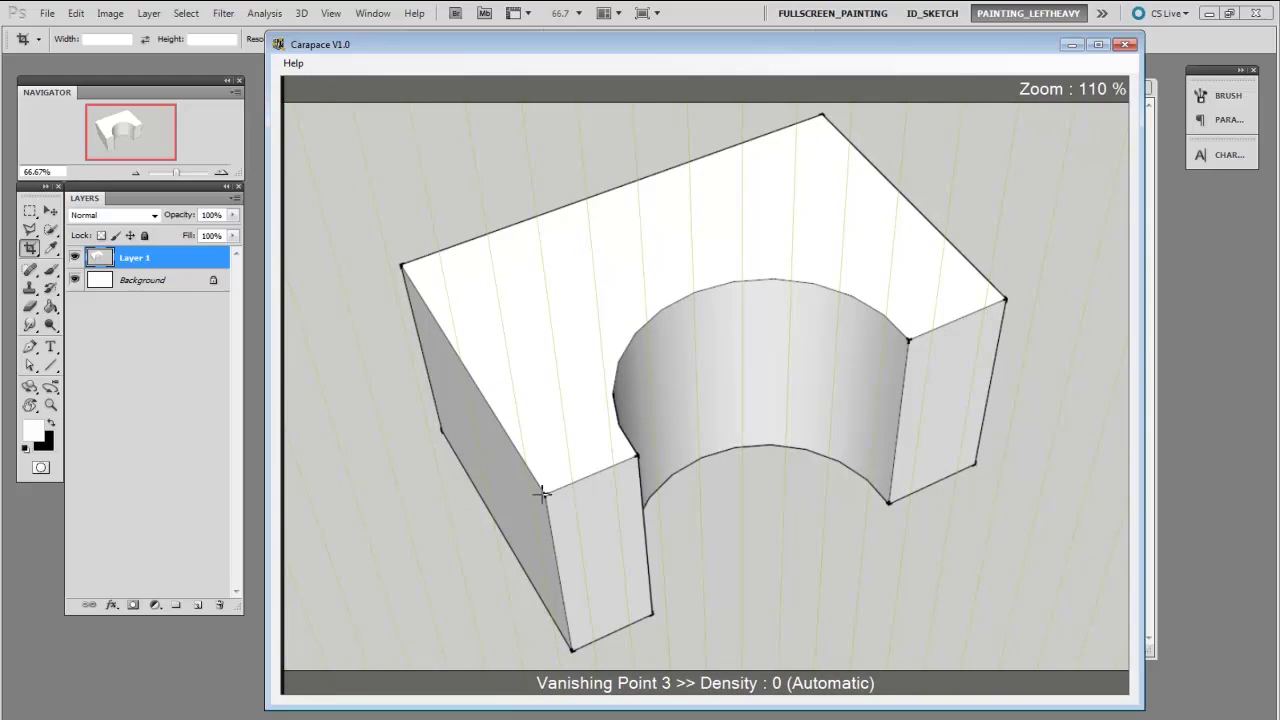
pyautogui.moveTo(545, 490); pyautogui.dragTo(1050, 279)
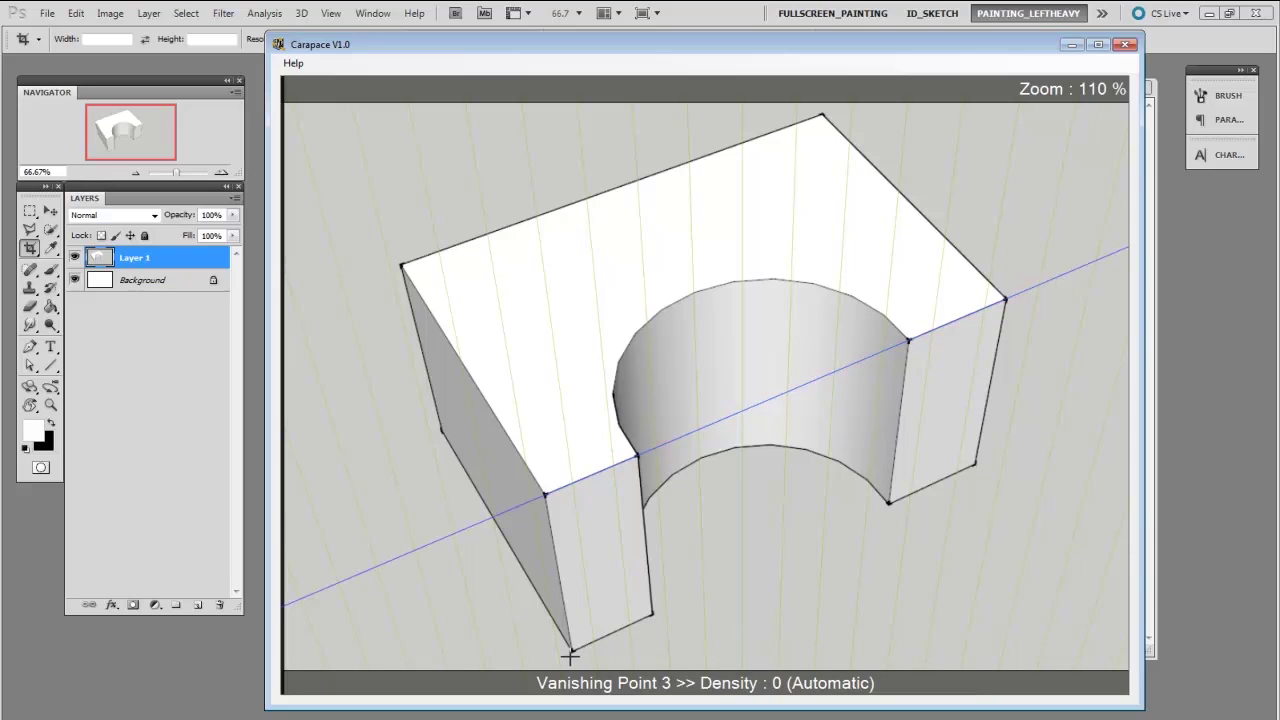
pyautogui.moveTo(570, 655); pyautogui.dragTo(1062, 426)
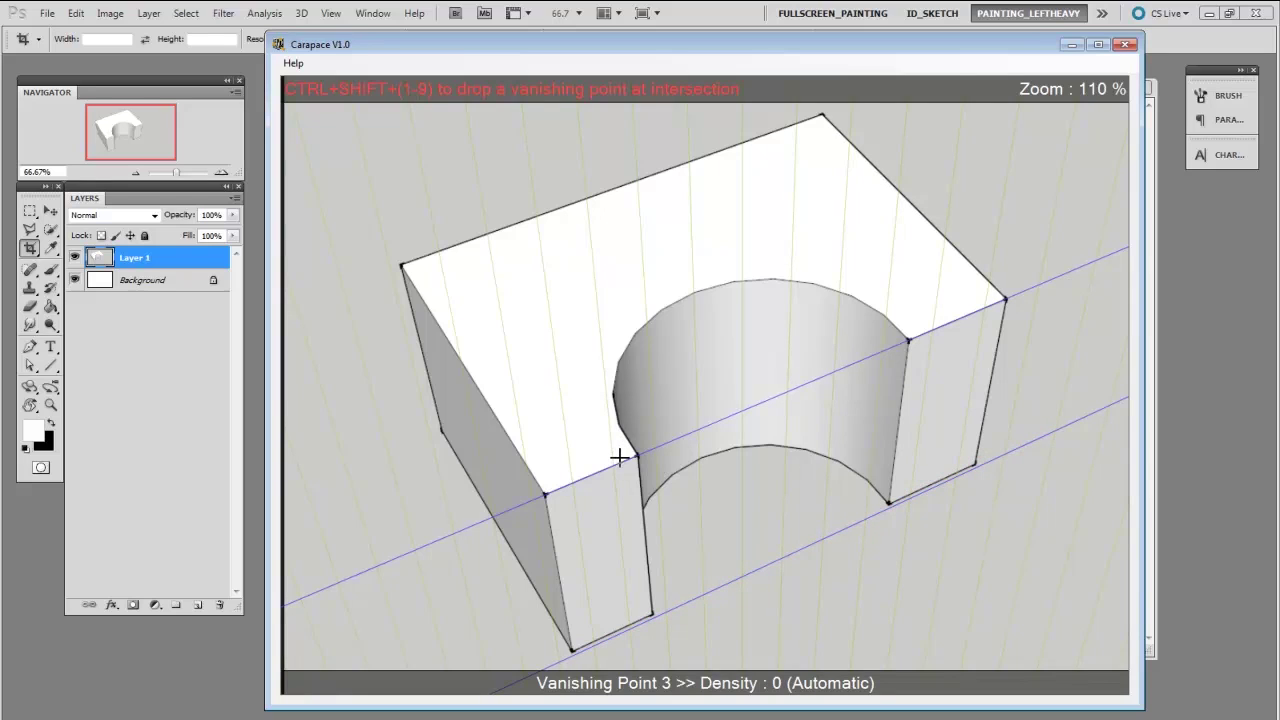
pyautogui.hotkey('ctrl', 'shift', '2')
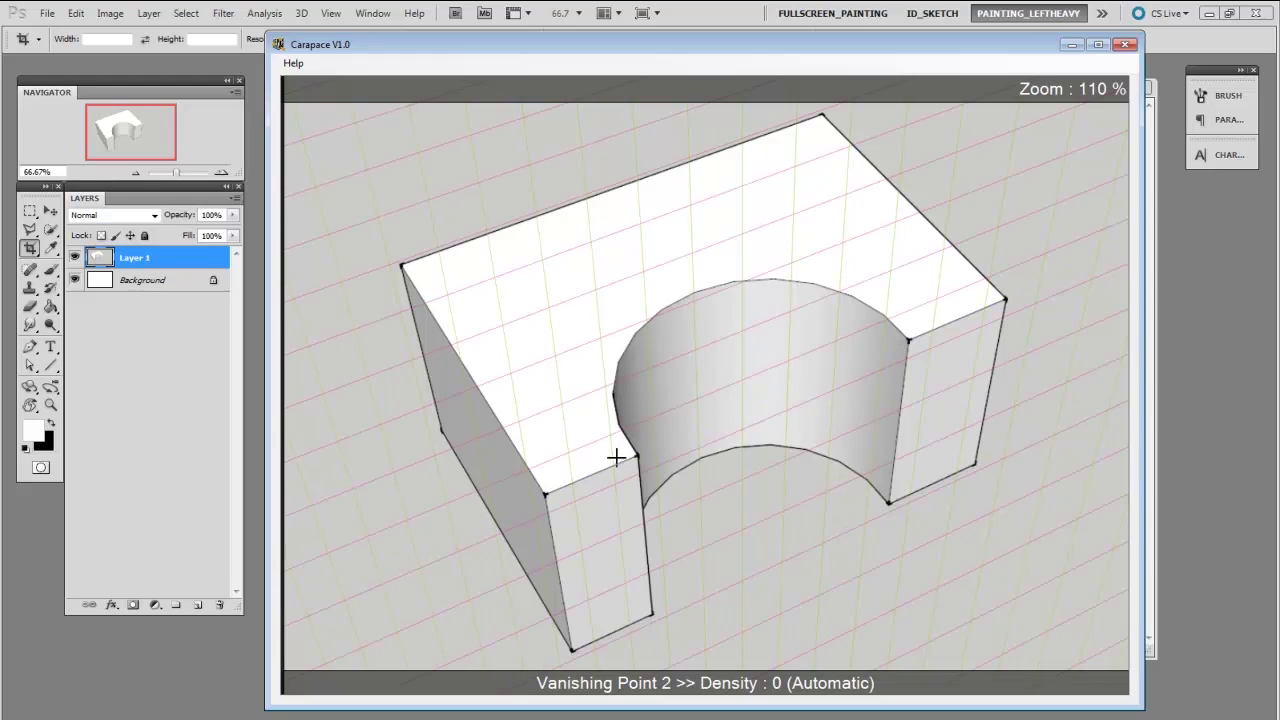
# Trace the upper and lower edges of the block's dark left side and drop vanishing point 1 at their intersection.
pyautogui.moveTo(545, 490); pyautogui.dragTo(384, 241)
pyautogui.moveTo(575, 655); pyautogui.dragTo(389, 346)
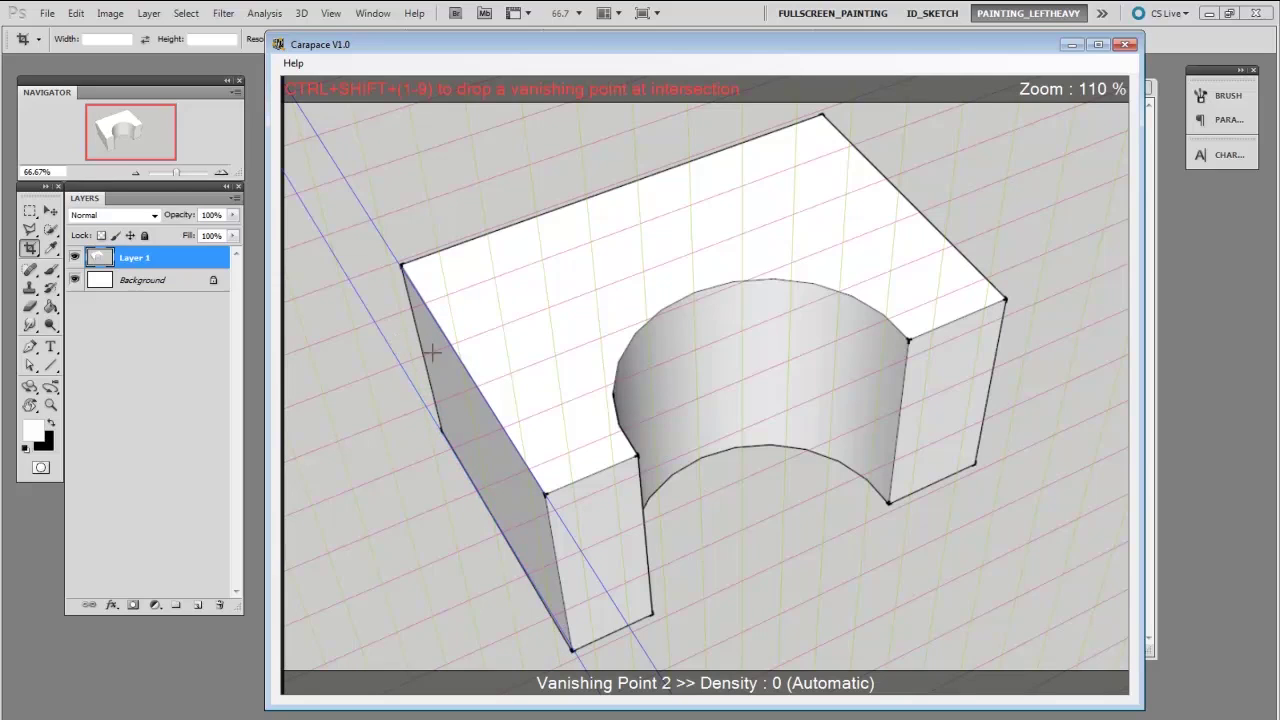
pyautogui.moveTo(500, 418); pyautogui.dragTo(506, 417)
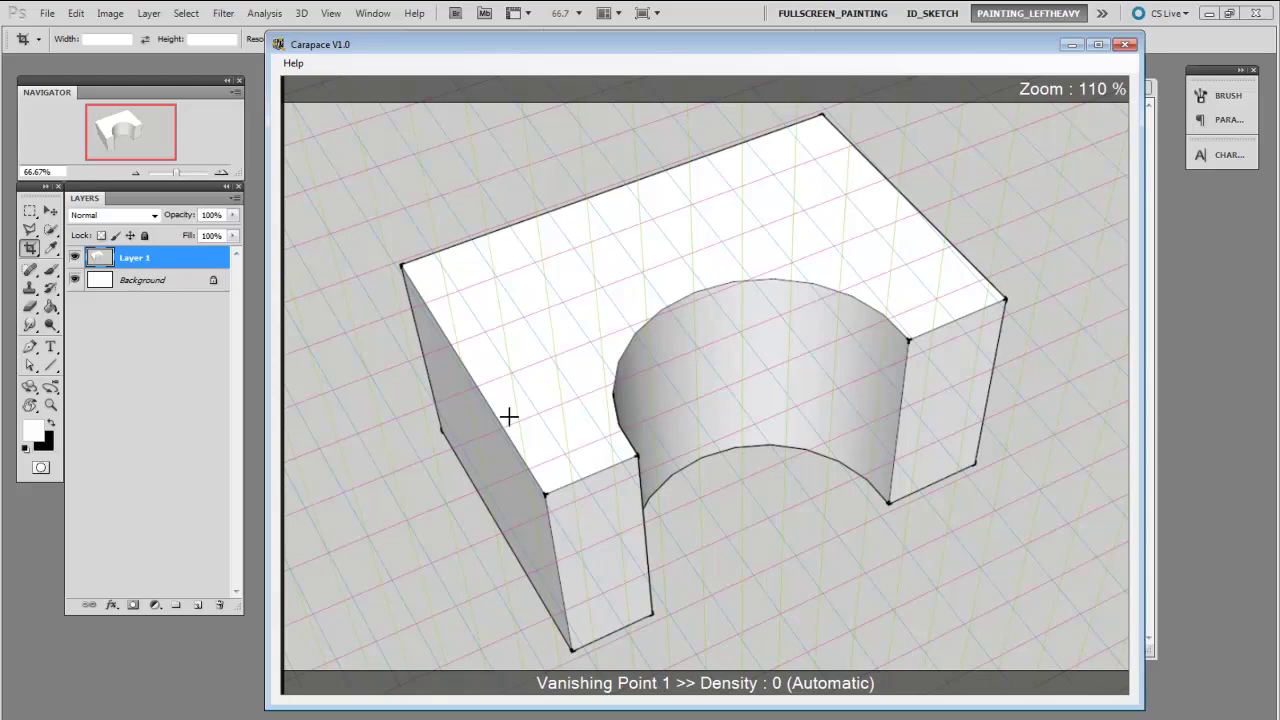
# Send the finished perspective grid back to Photoshop and set the grid layer's blending mode to Multiply.
pyautogui.press('Return')
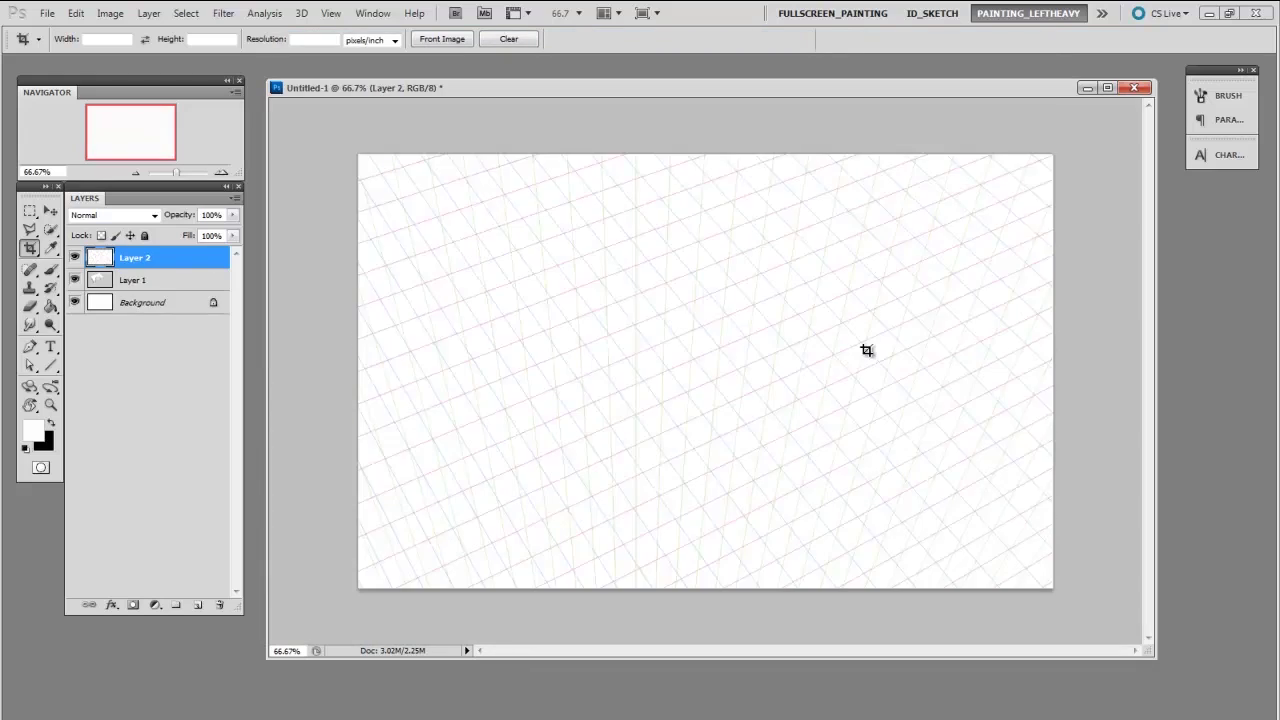
pyautogui.click(112, 216)
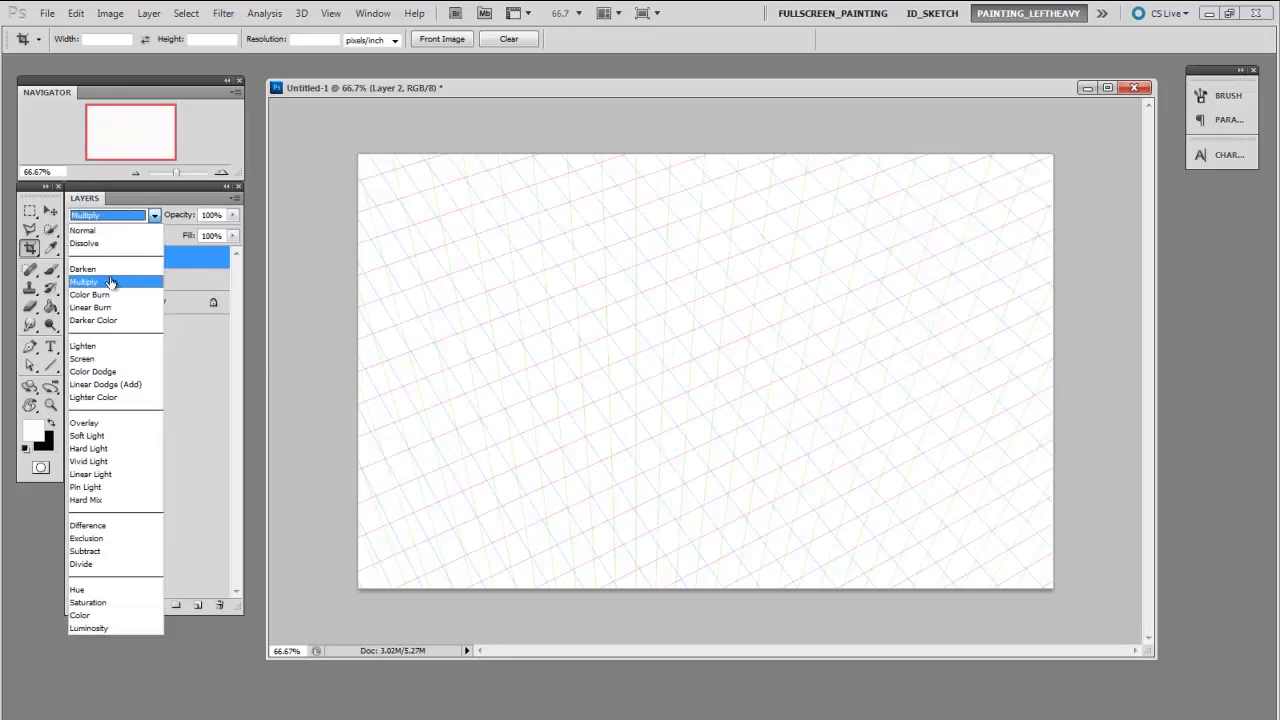
pyautogui.click(113, 281)
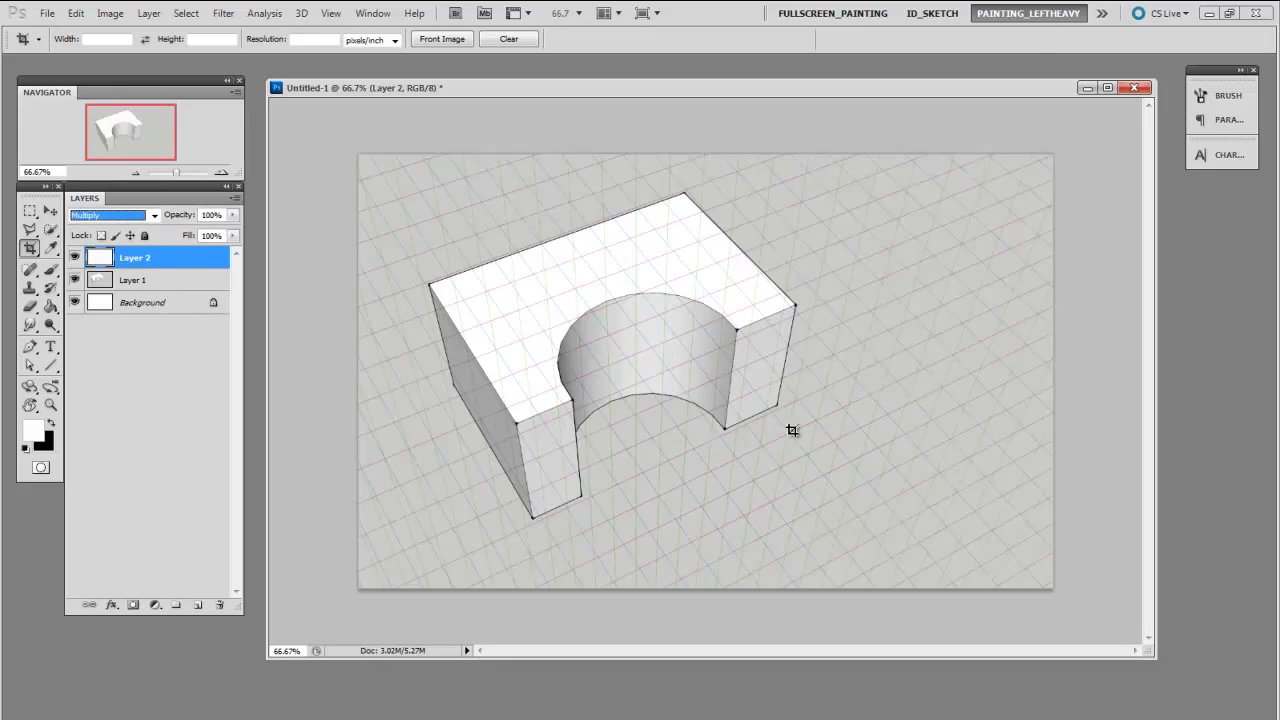